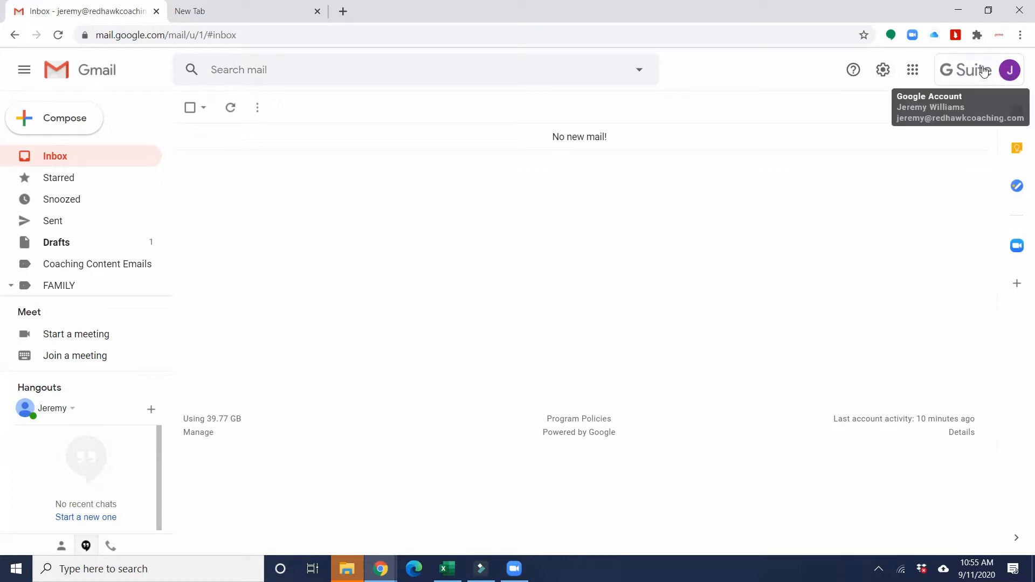
Step: Open Gmail's full settings on the Labels tab and browse the existing labels
left_click(883, 70)
left_click(929, 141)
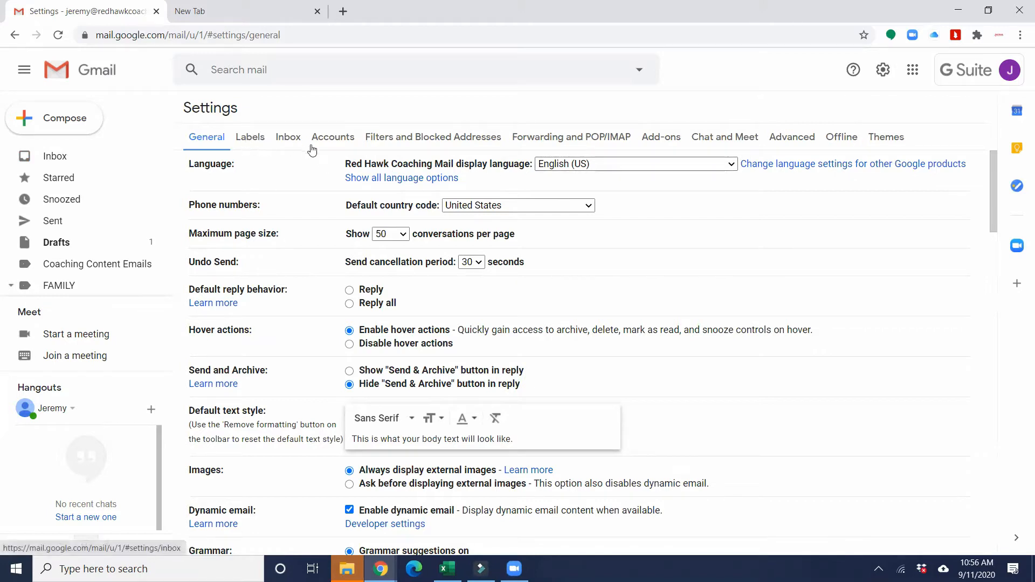
left_click(246, 139)
scroll(307, 199, "down", 15)
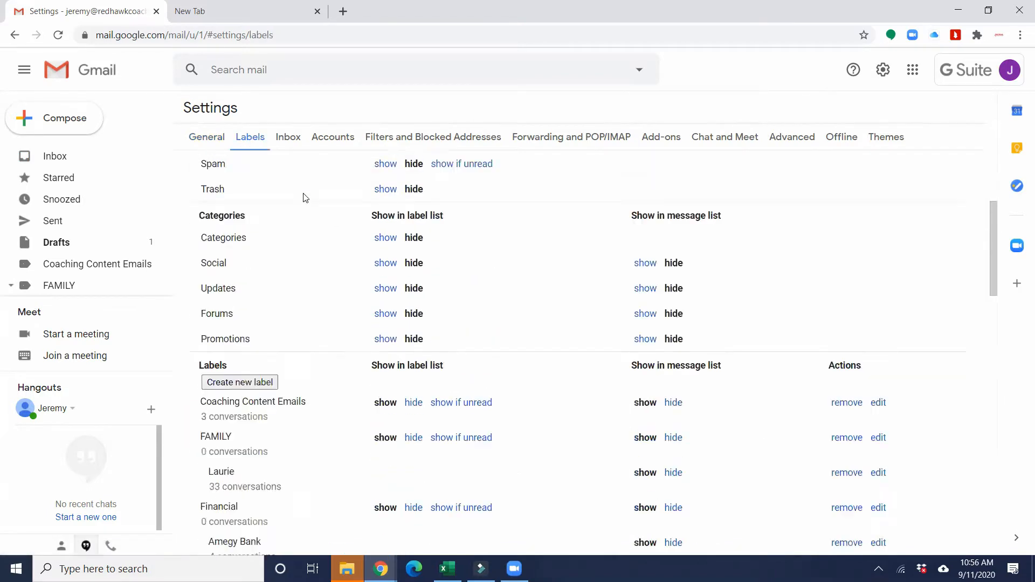
scroll(313, 208, "down", 9)
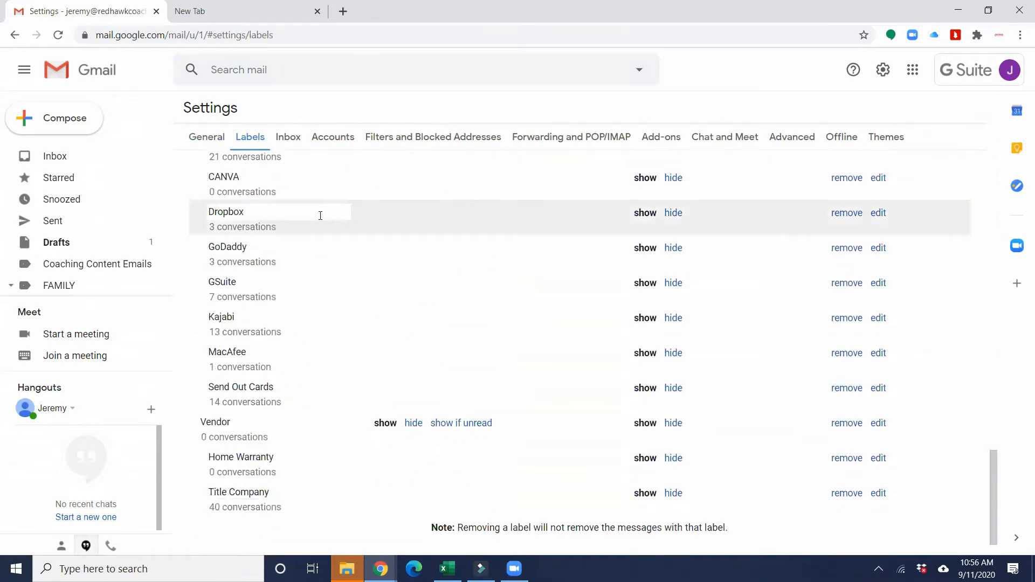
scroll(329, 220, "up", 10)
scroll(328, 216, "up", 10)
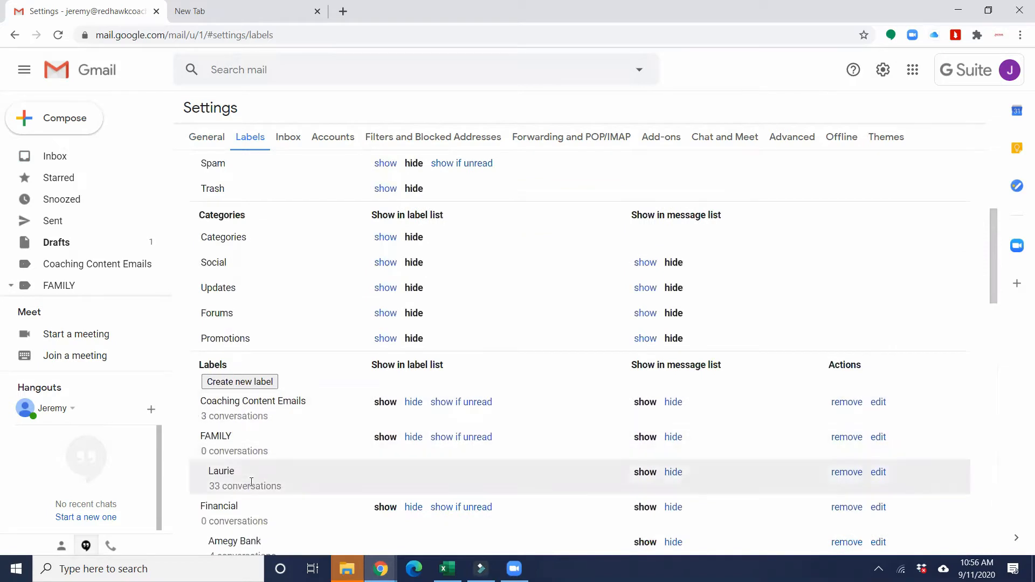
Step: Create a new top-level label named 'Buyer Side Transactions'
left_click(243, 383)
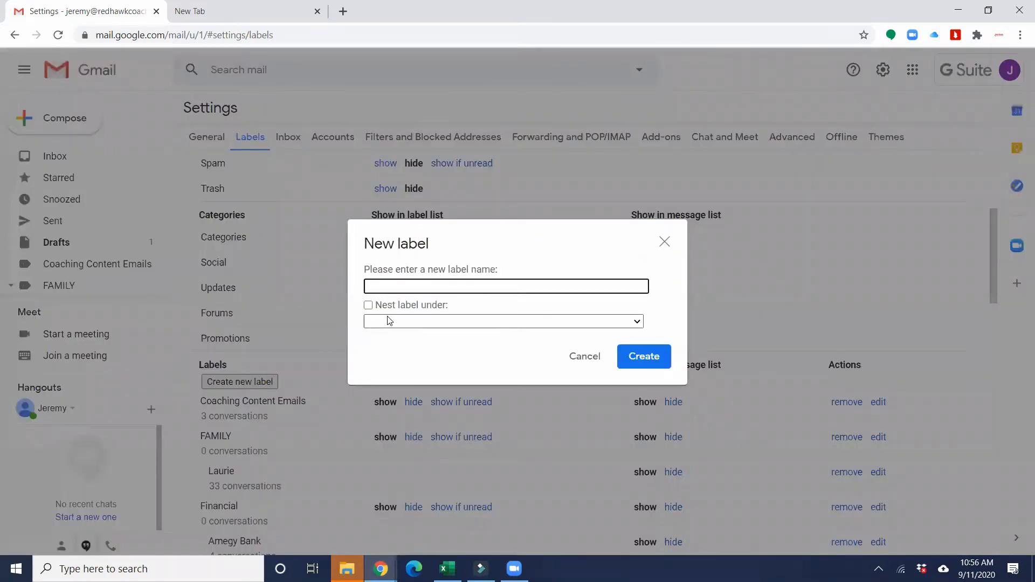
type("Buyer Side Transactions")
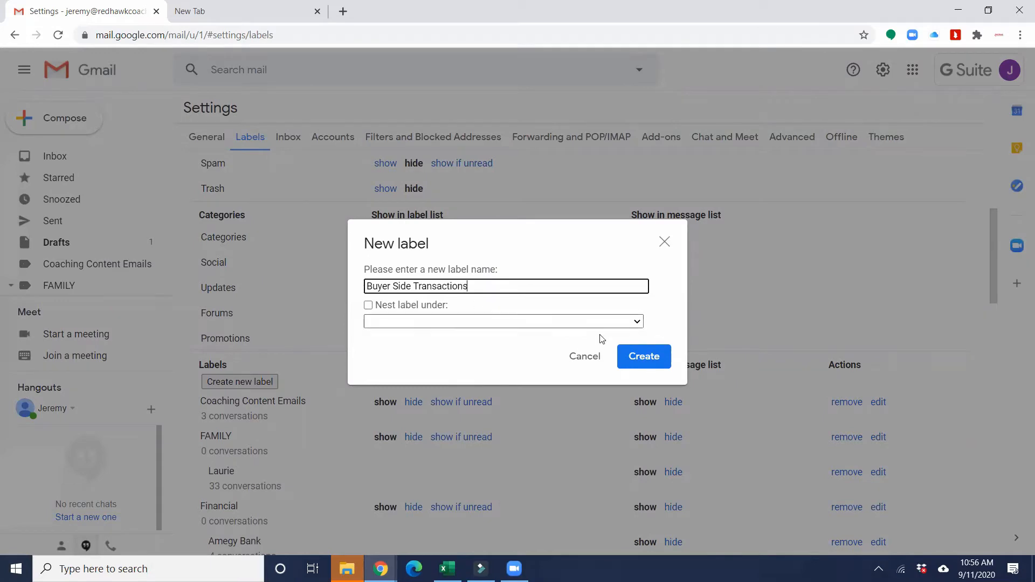
left_click(645, 358)
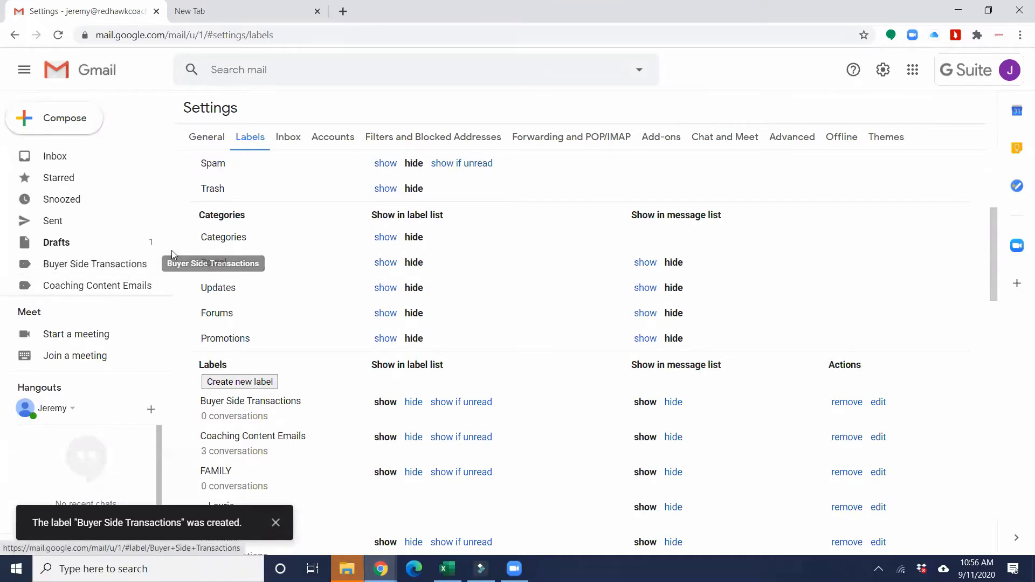
Step: Create a label '1234 Main Street' nested under the 'Buyer Side Transactions' parent label
left_click(238, 382)
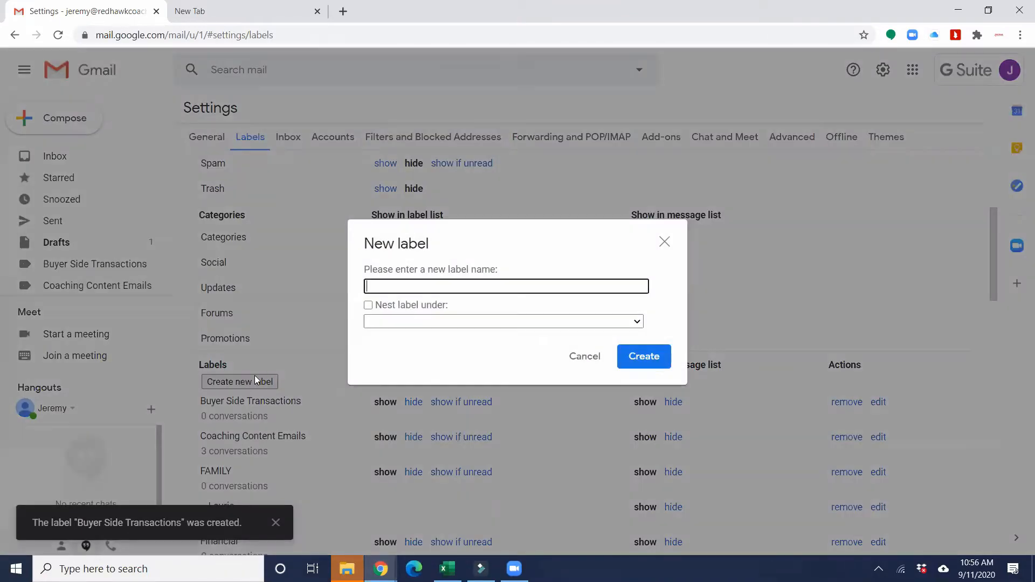
type("1234 Na")
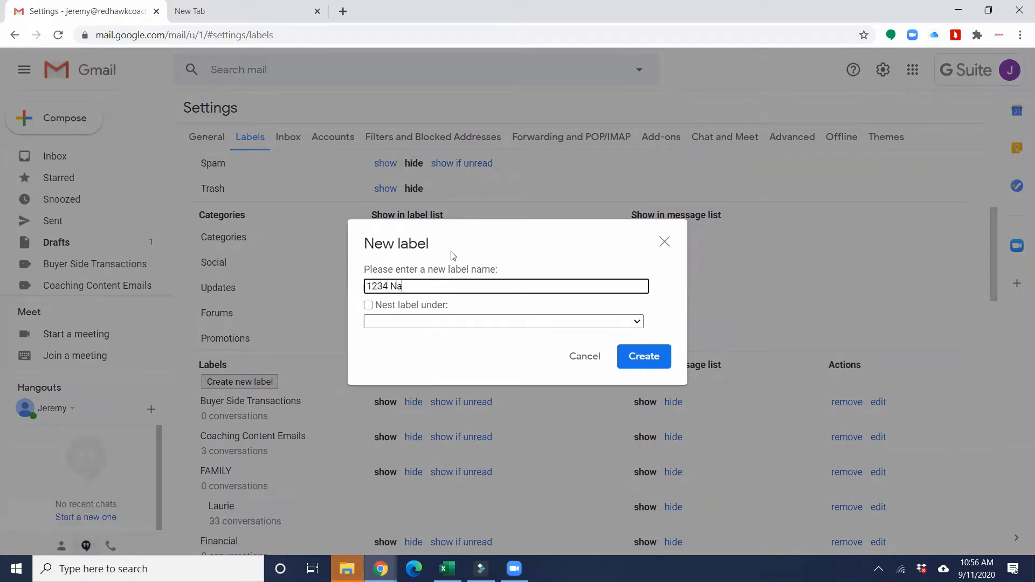
key("BackSpace")
key("BackSpace")
type("Main Street")
left_click(370, 306)
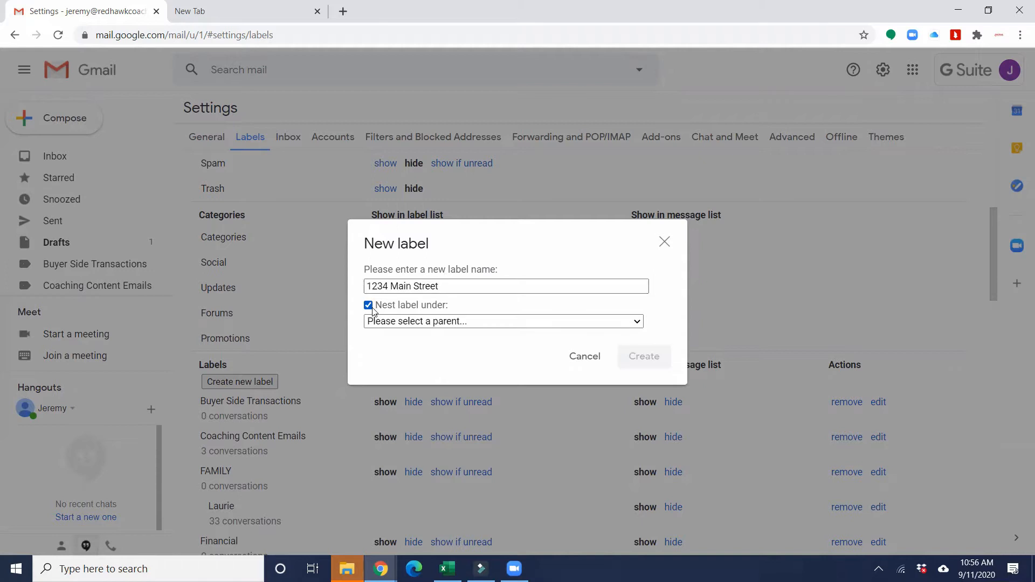
left_click(416, 323)
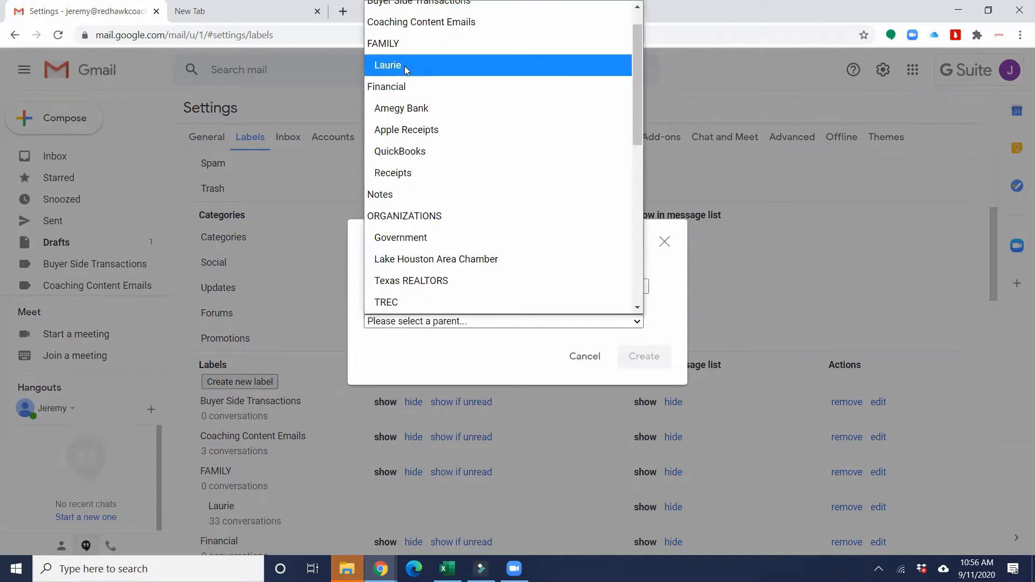
left_click(420, 33)
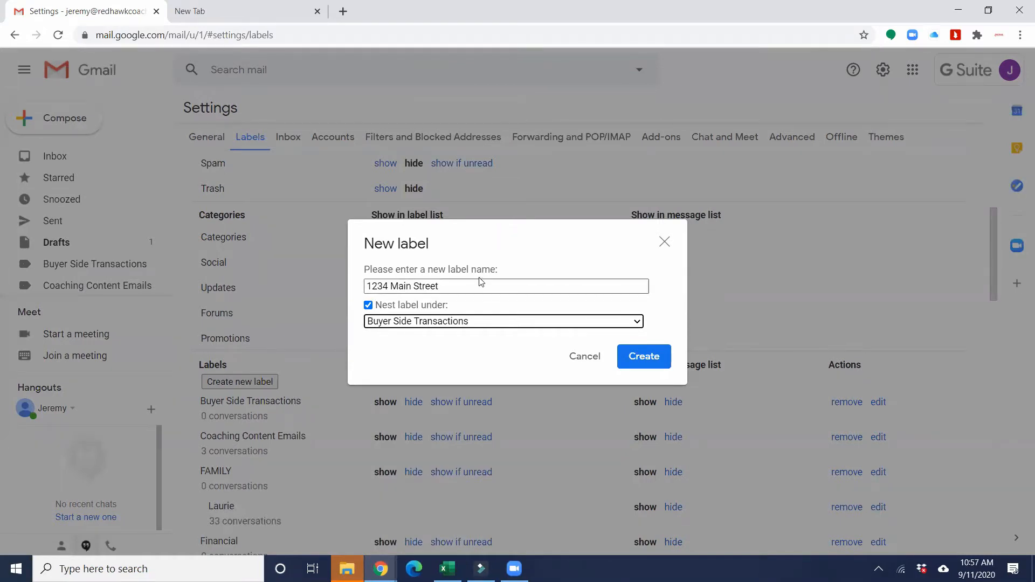
left_click(663, 366)
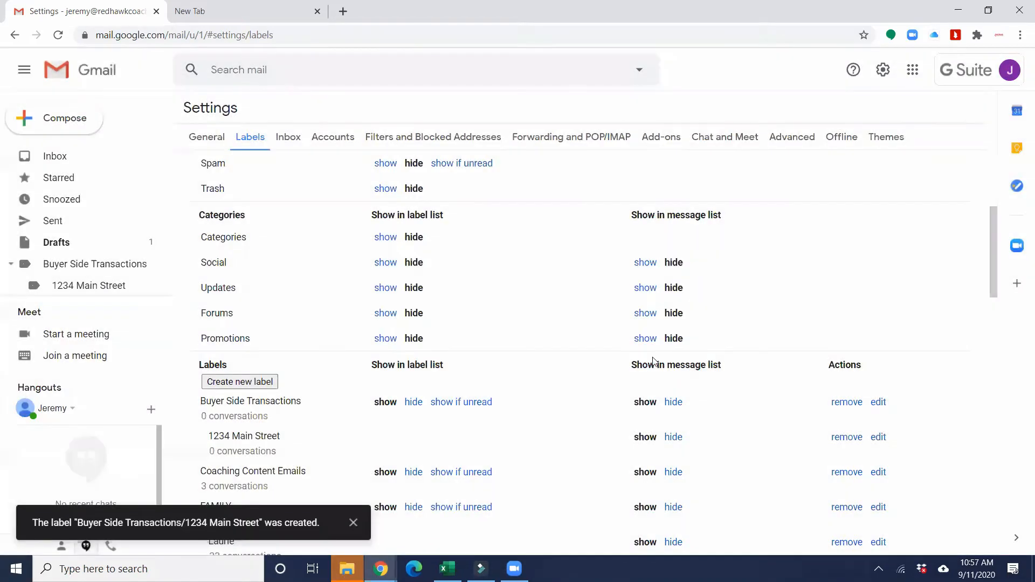
Step: View the empty 1234 Main Street label, then the Buyer Side Transactions label
scroll(91, 242, "down", 2)
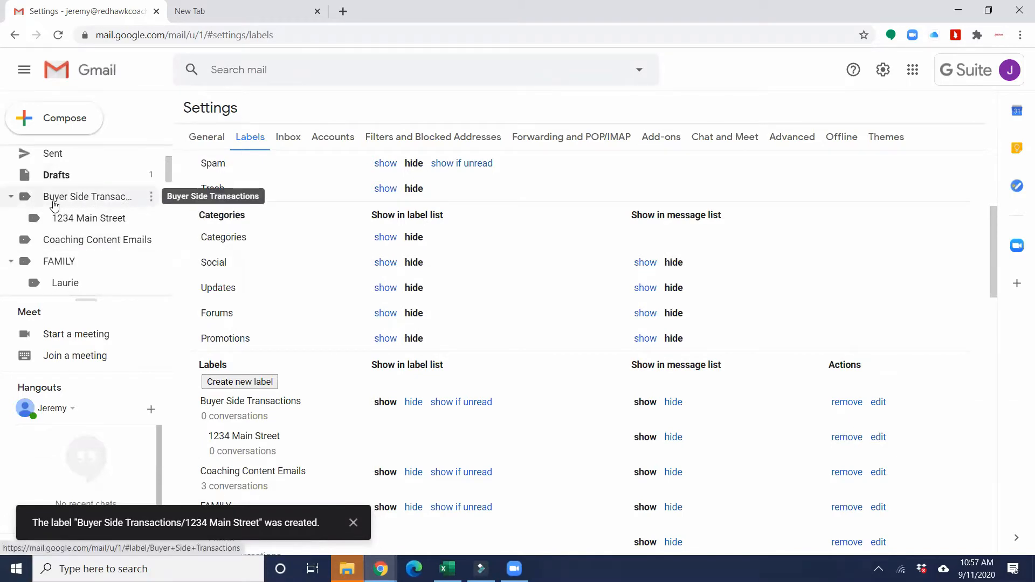
left_click(84, 224)
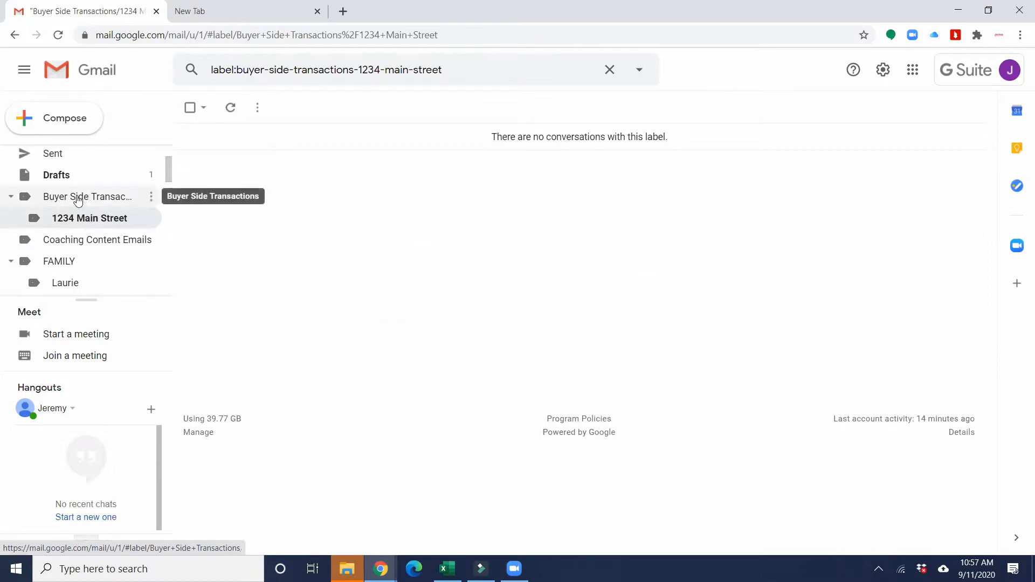
left_click(76, 198)
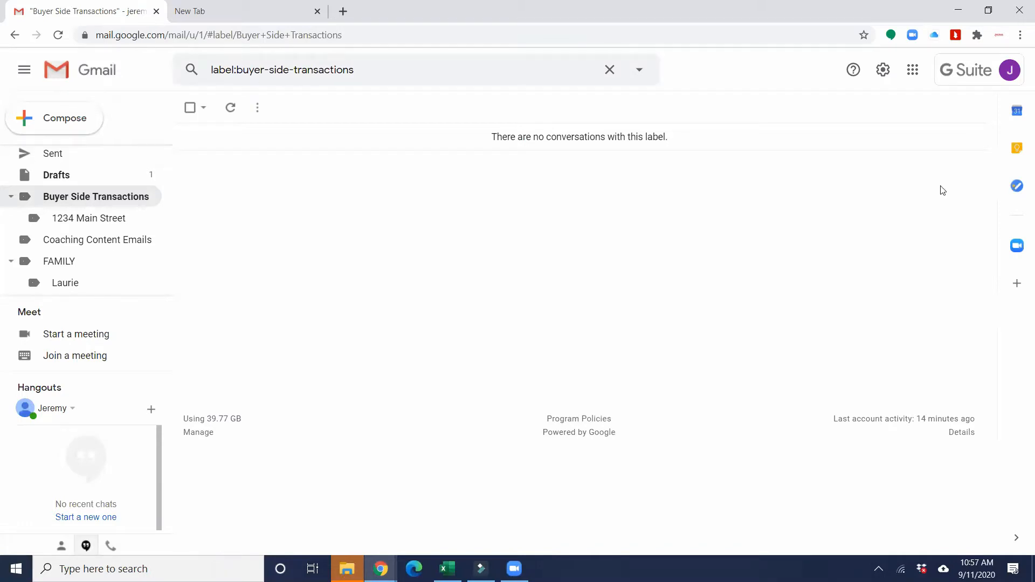
Step: Open the Filters and Blocked Addresses settings and scroll to the bottom of the filter list
left_click(885, 71)
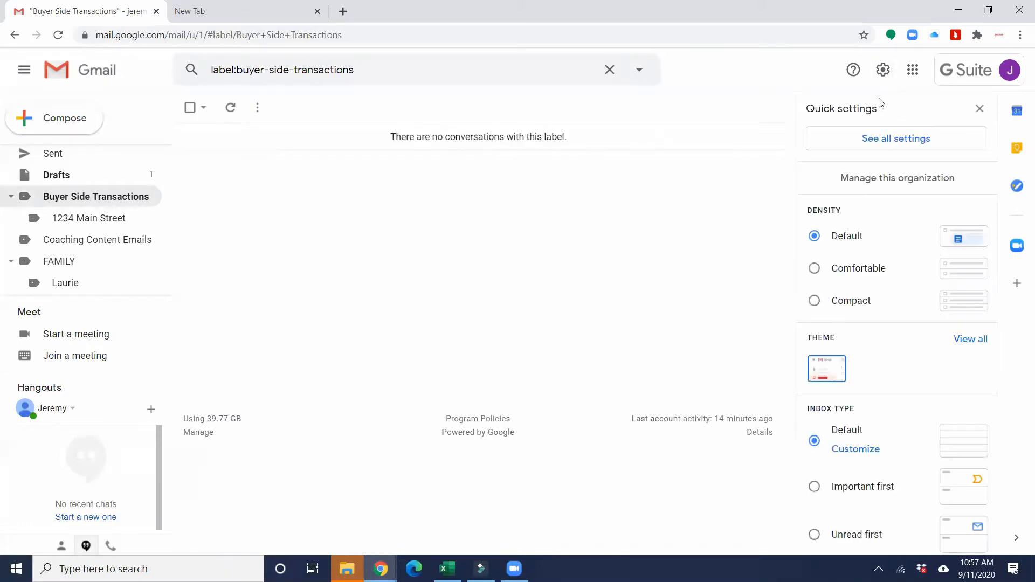
left_click(907, 150)
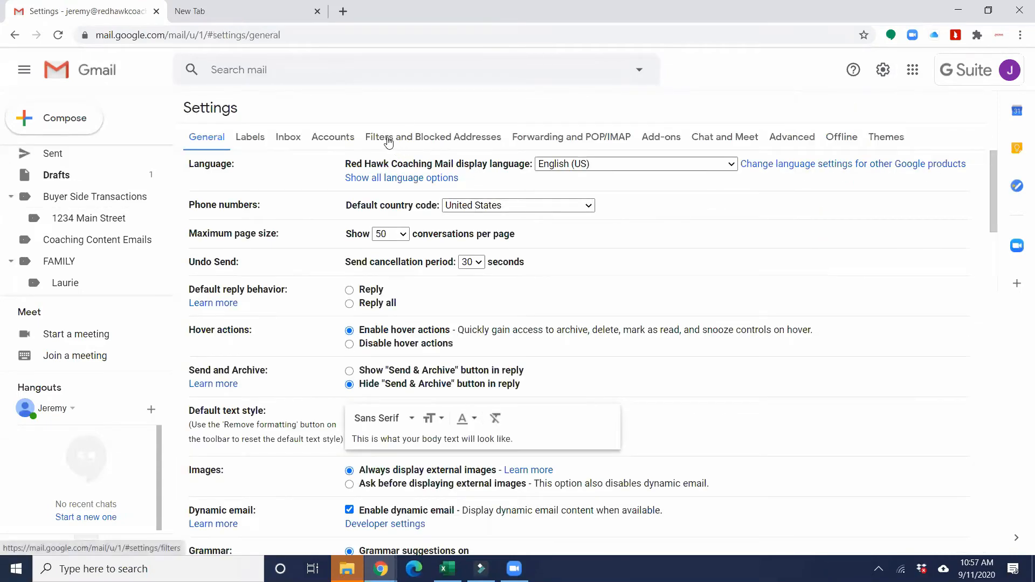
left_click(387, 139)
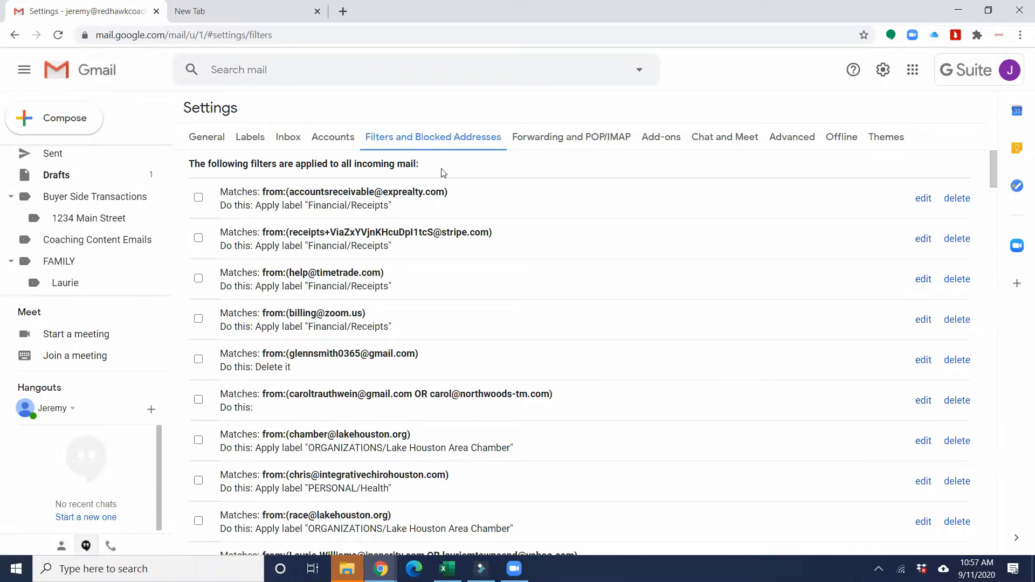
scroll(467, 186, "down", 7)
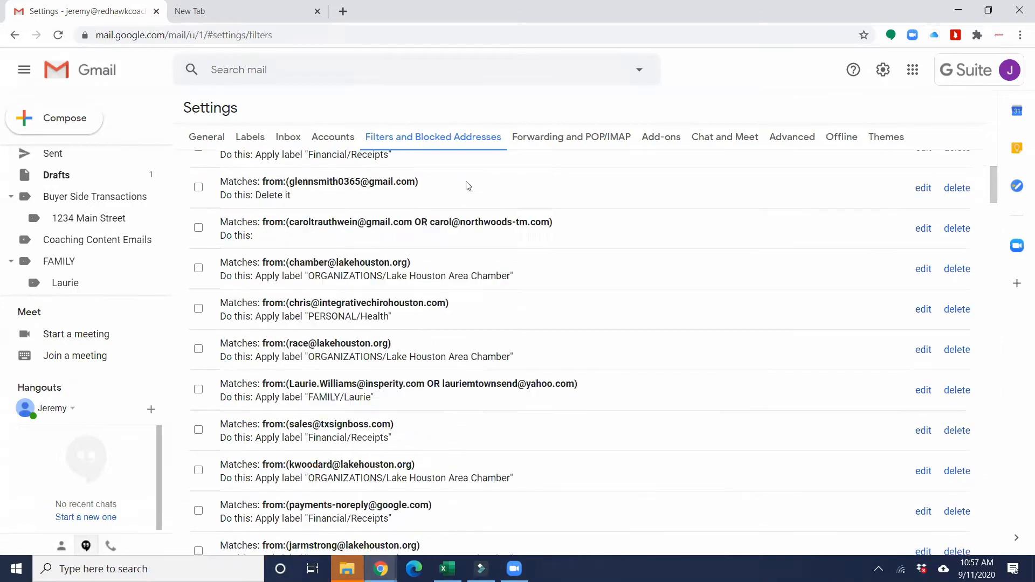
scroll(468, 186, "down", 20)
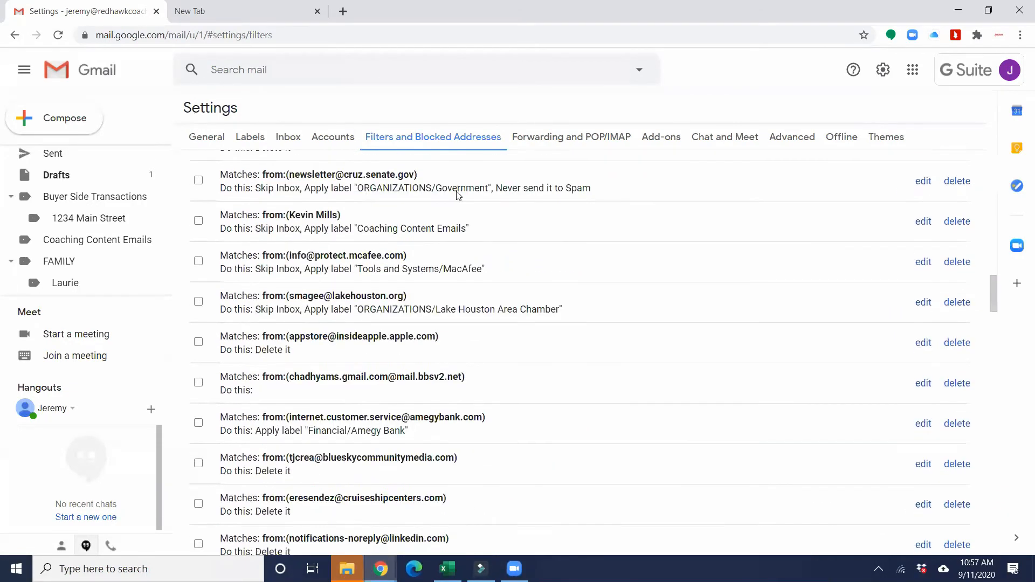
scroll(457, 195, "down", 17)
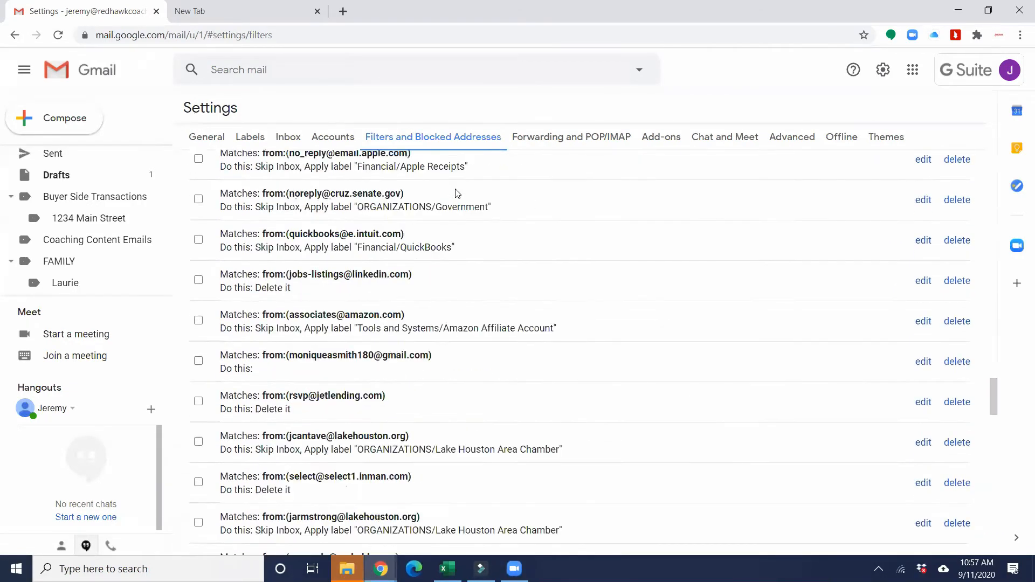
scroll(456, 193, "down", 20)
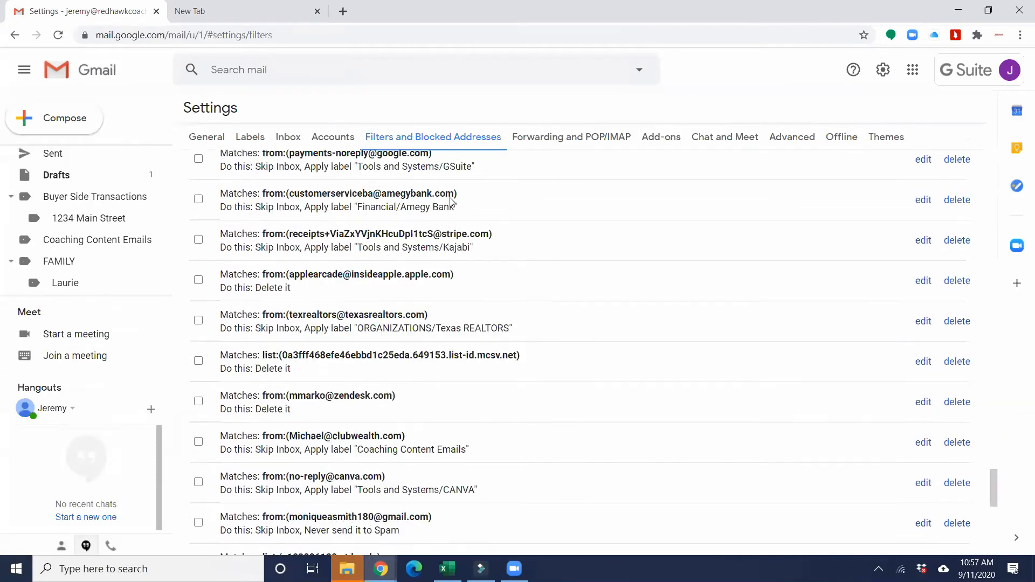
scroll(423, 221, "down", 4)
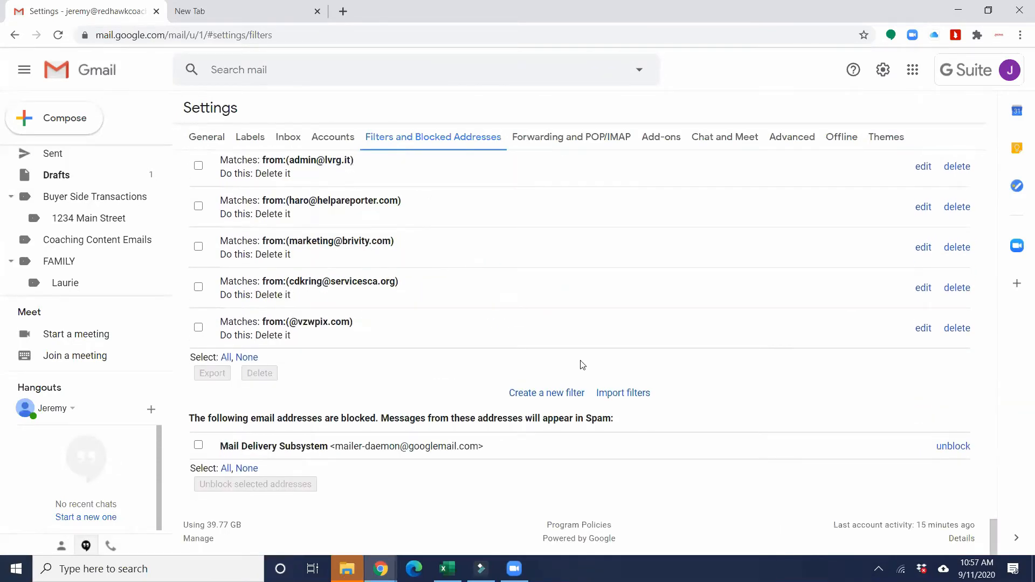
Step: Start a new filter and enter the sender's e-mail address in the From field
left_click(534, 394)
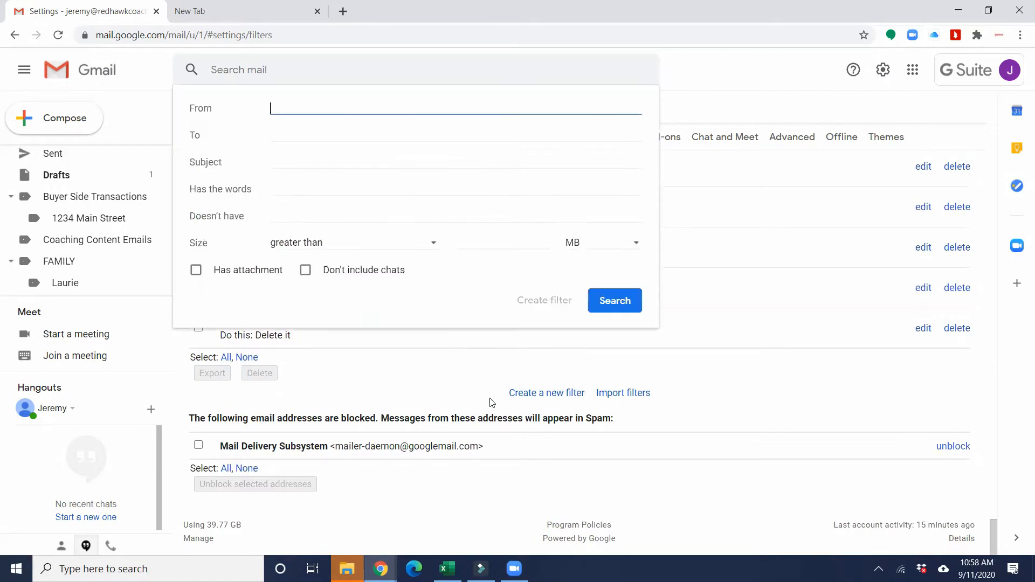
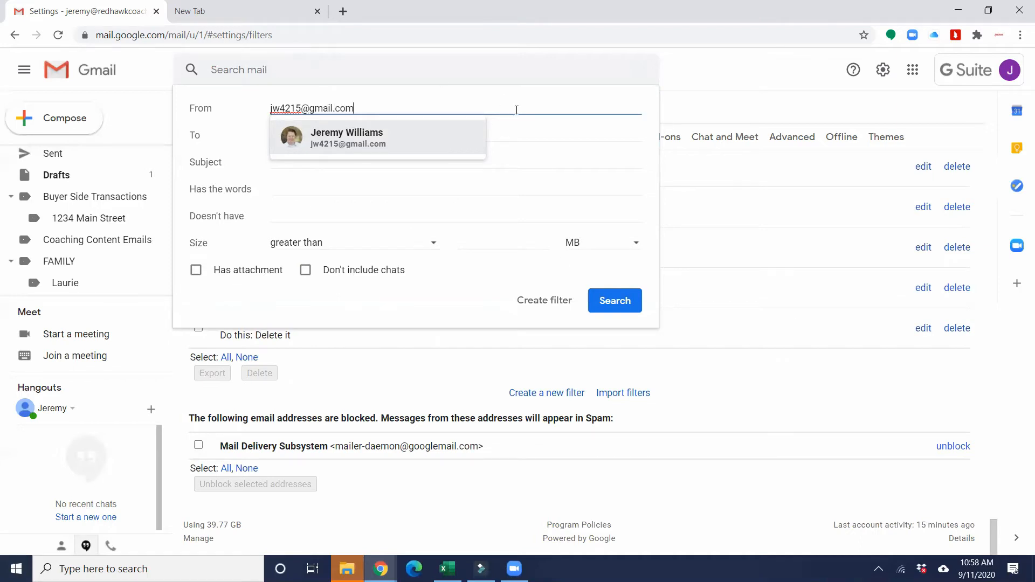
left_click(523, 128)
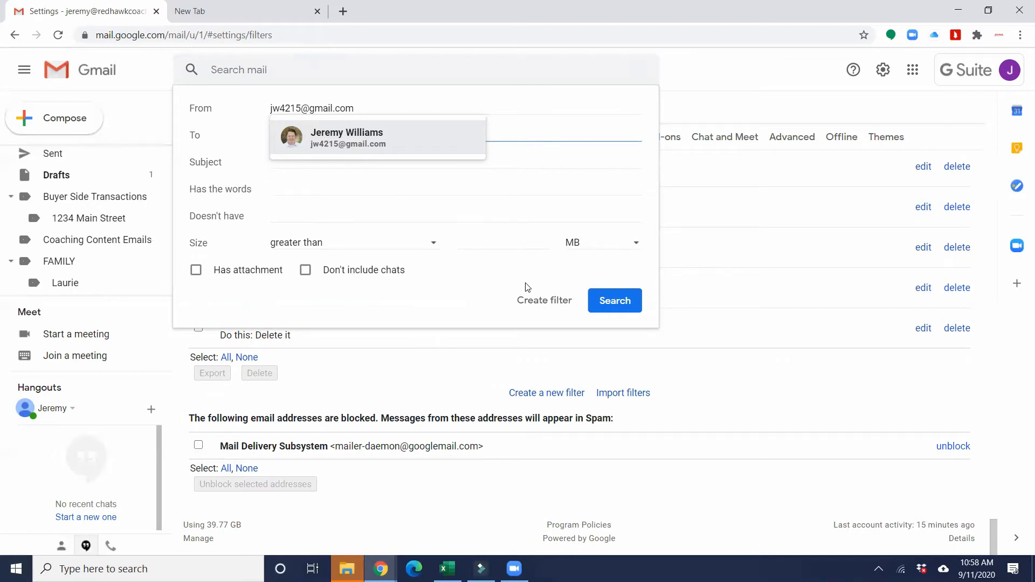
Step: Make the filter star messages, apply Buyer Side Transactions/1234 Main Street, and include the 8 existing conversations
left_click(550, 310)
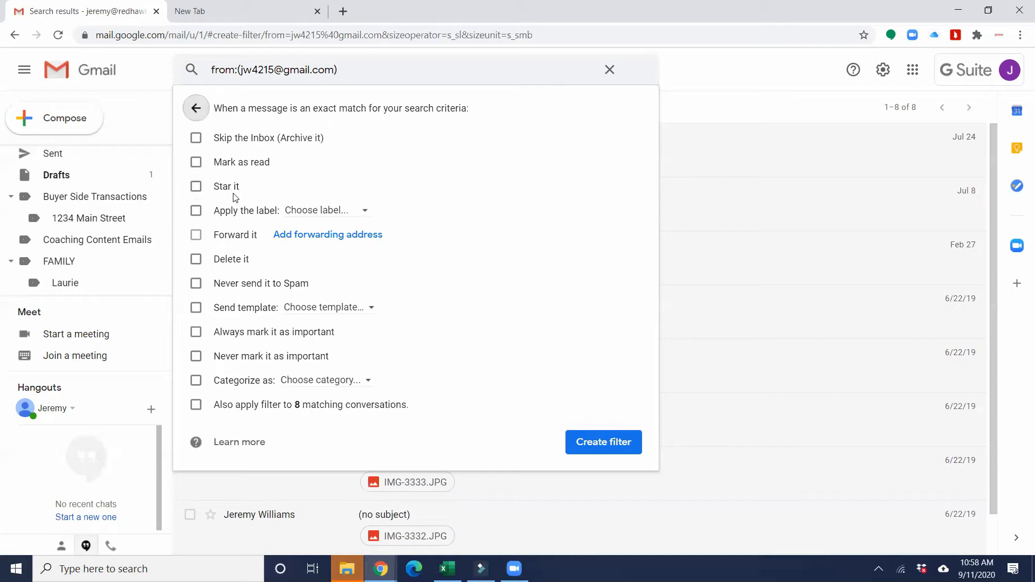
left_click(200, 189)
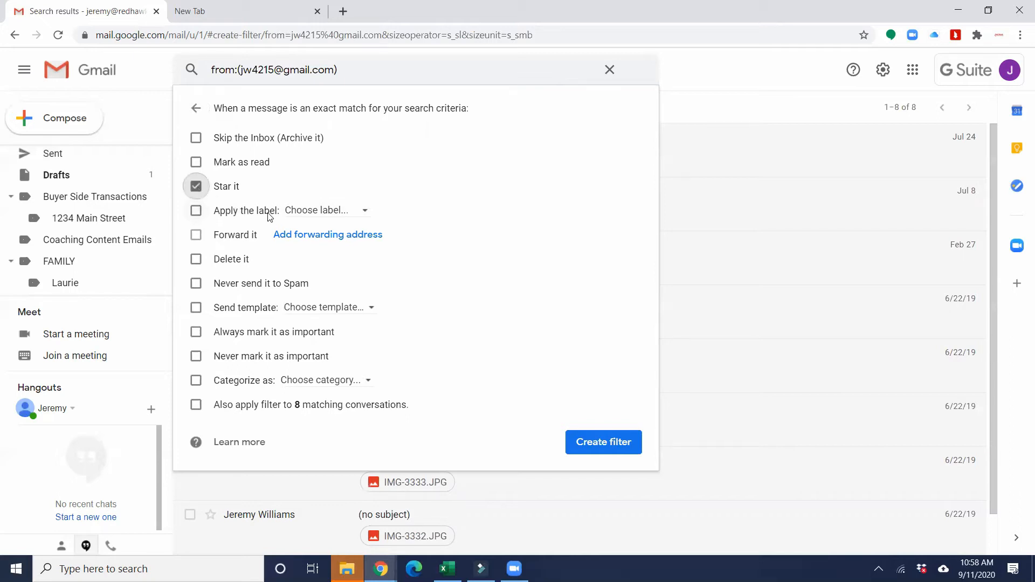
left_click(196, 214)
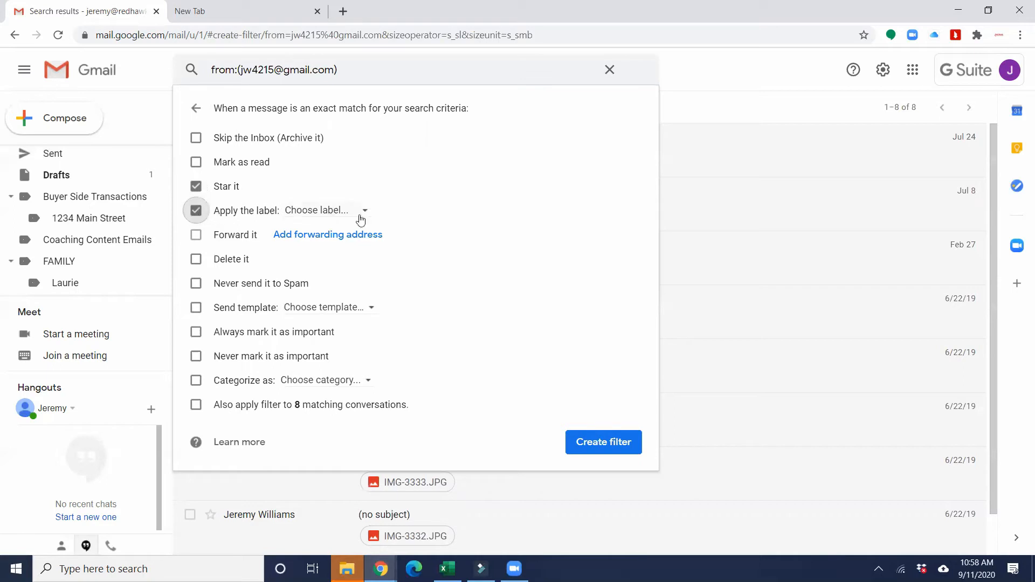
left_click(361, 219)
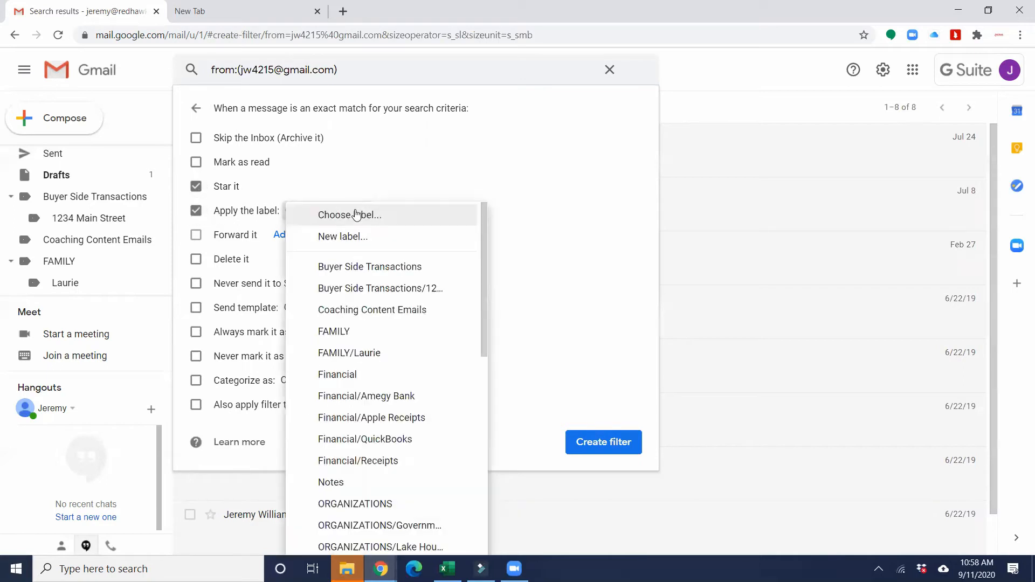
left_click(410, 294)
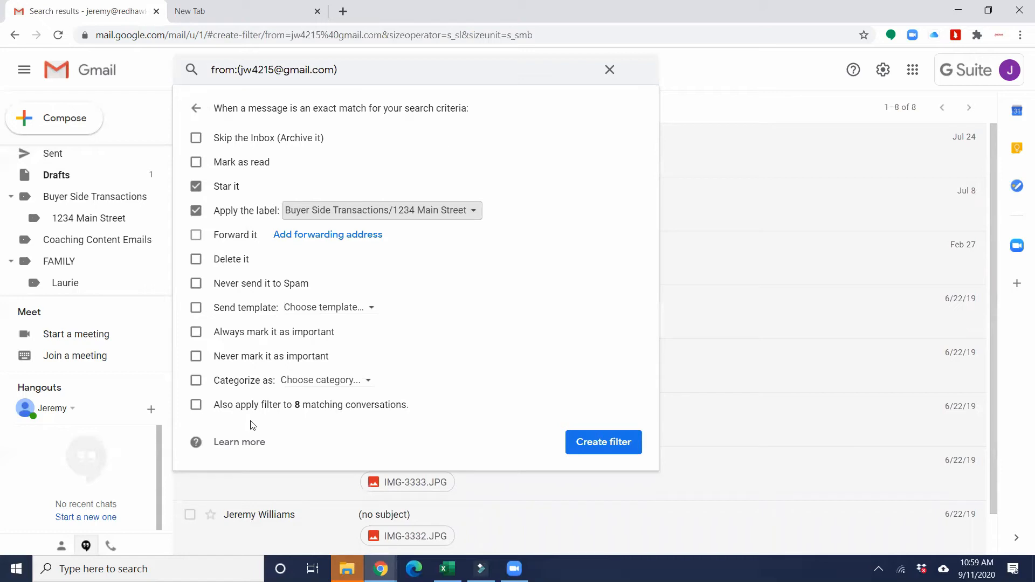
left_click(196, 405)
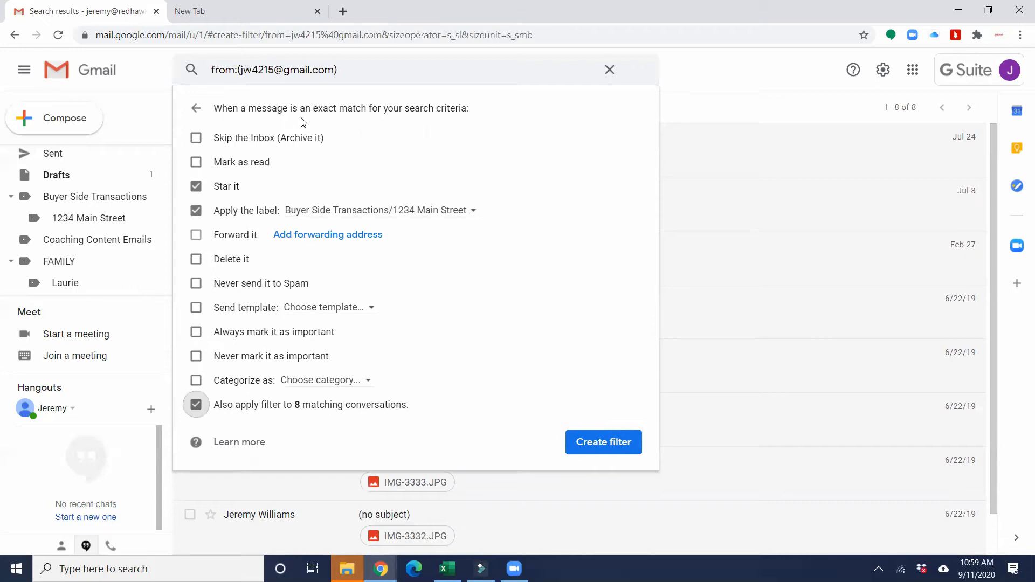
left_click(242, 70)
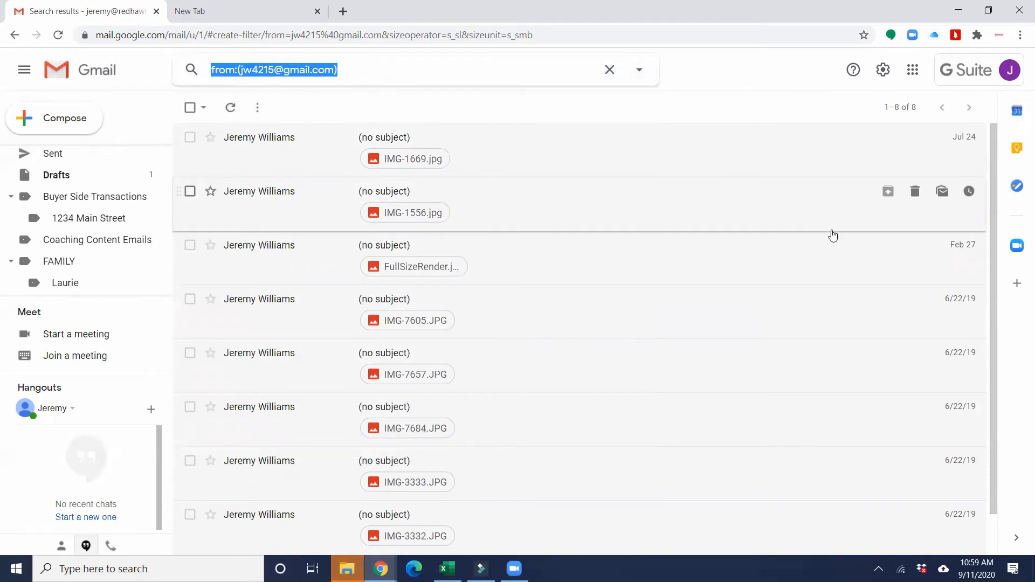
Step: Return to the Filters and Blocked Addresses settings and open a blank new-filter form
scroll(663, 345, "down", 1)
scroll(650, 345, "up", 1)
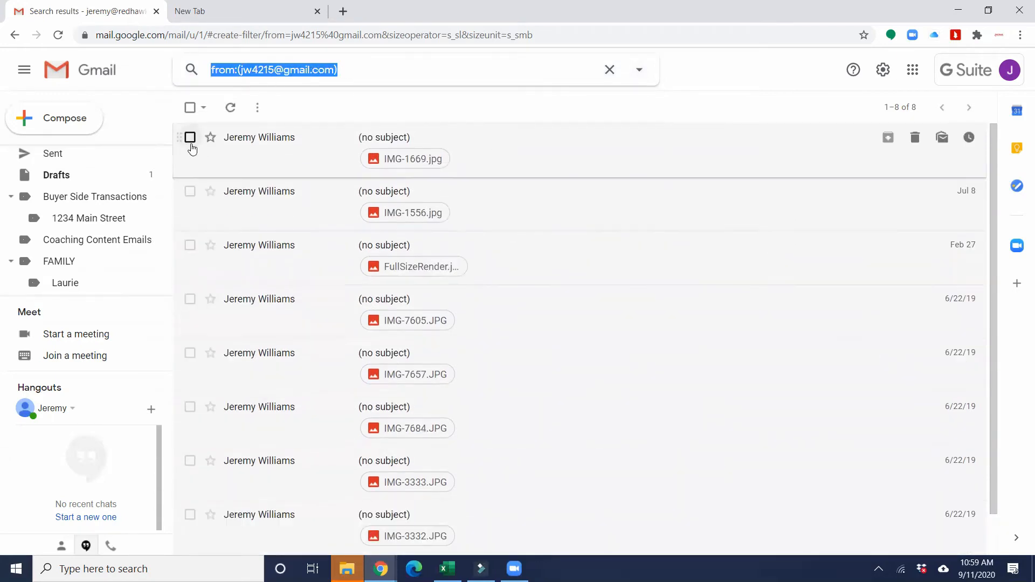
left_click(883, 69)
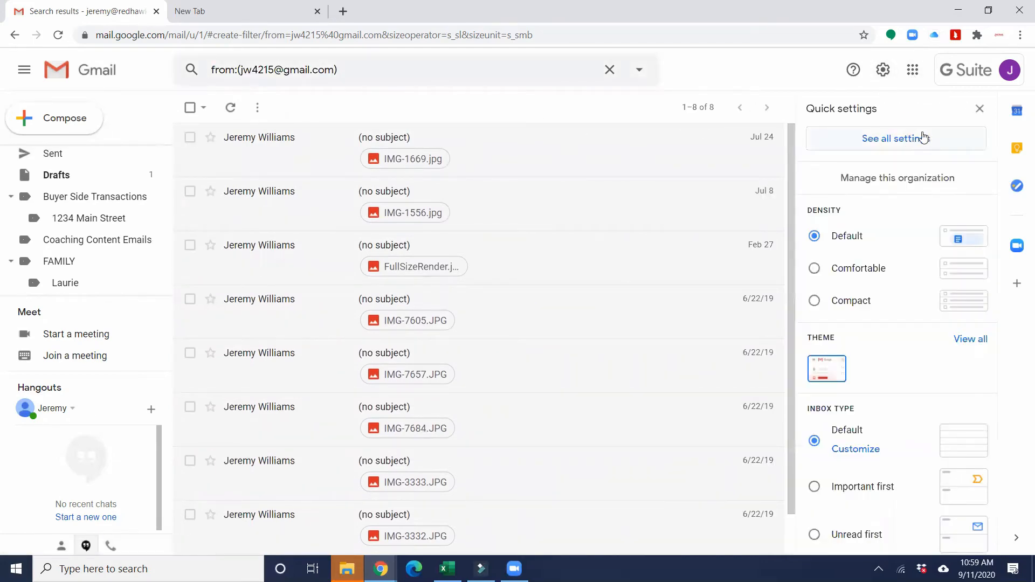
left_click(908, 141)
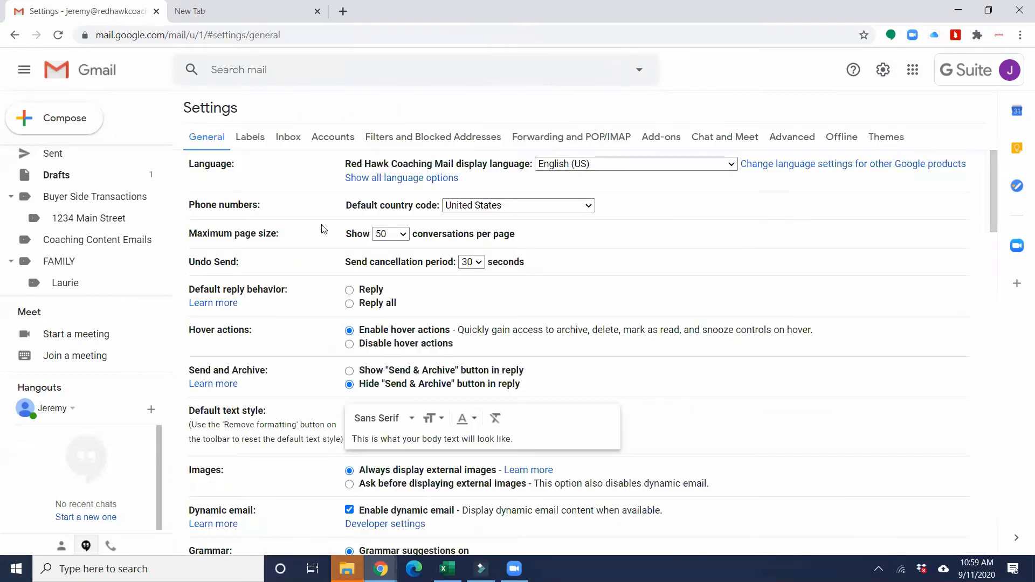
left_click(409, 137)
scroll(377, 297, "down", 20)
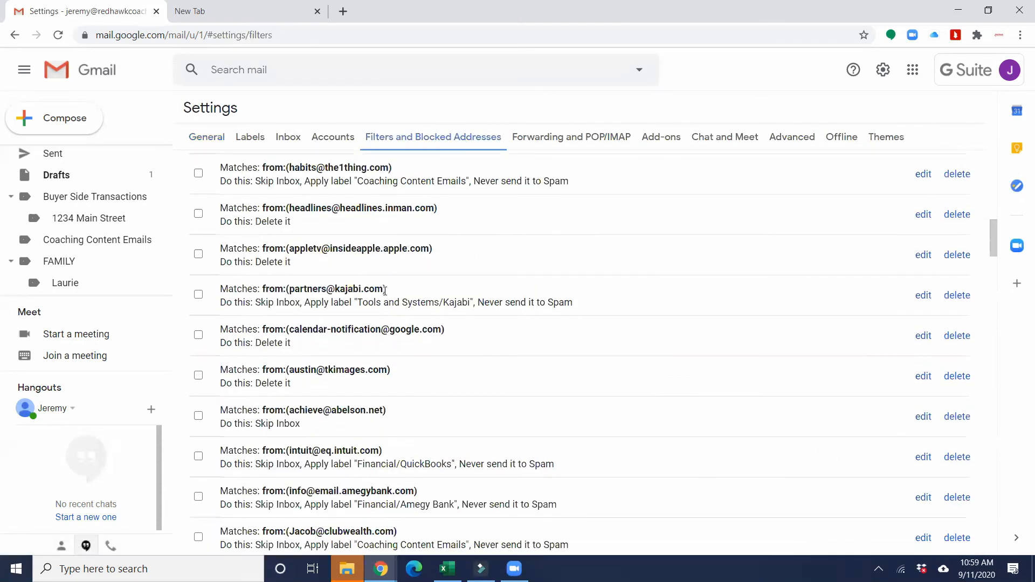
scroll(401, 319, "down", 20)
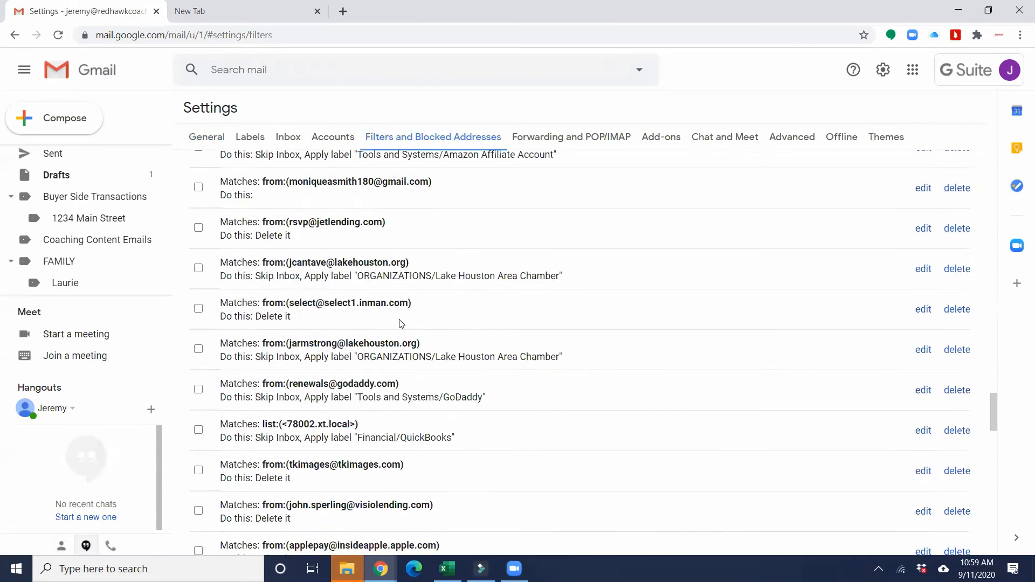
scroll(426, 349, "down", 10)
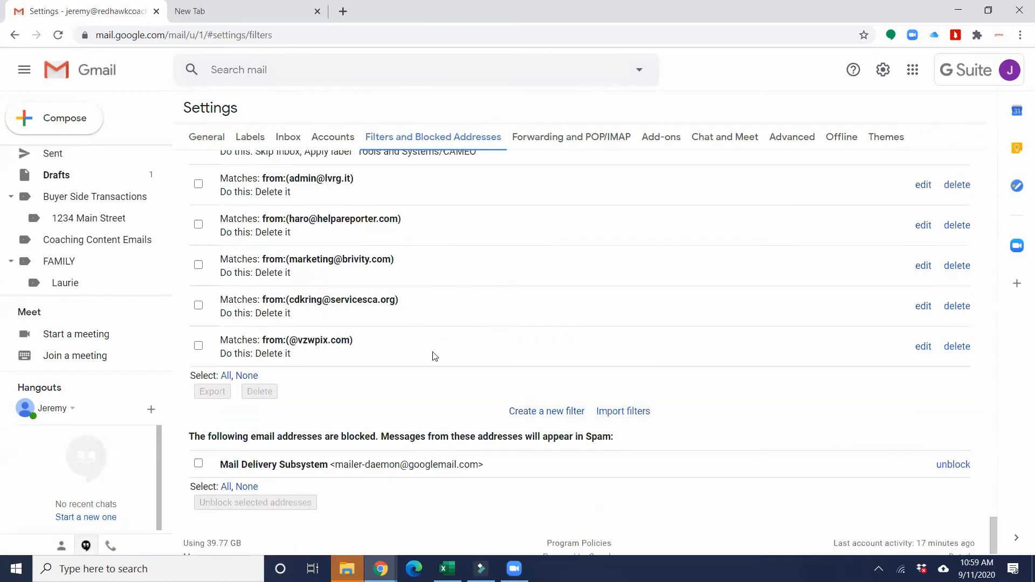
left_click(546, 411)
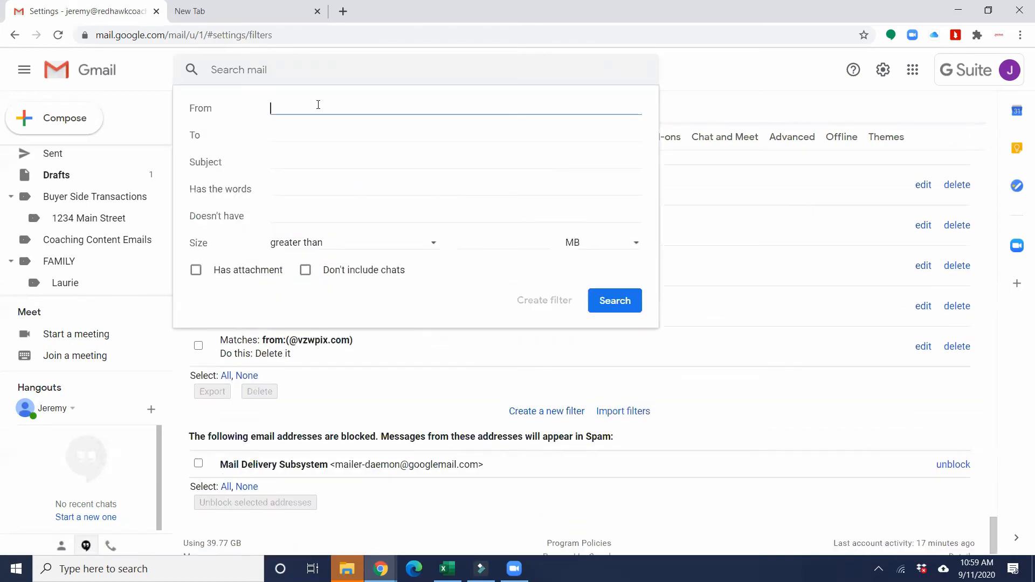
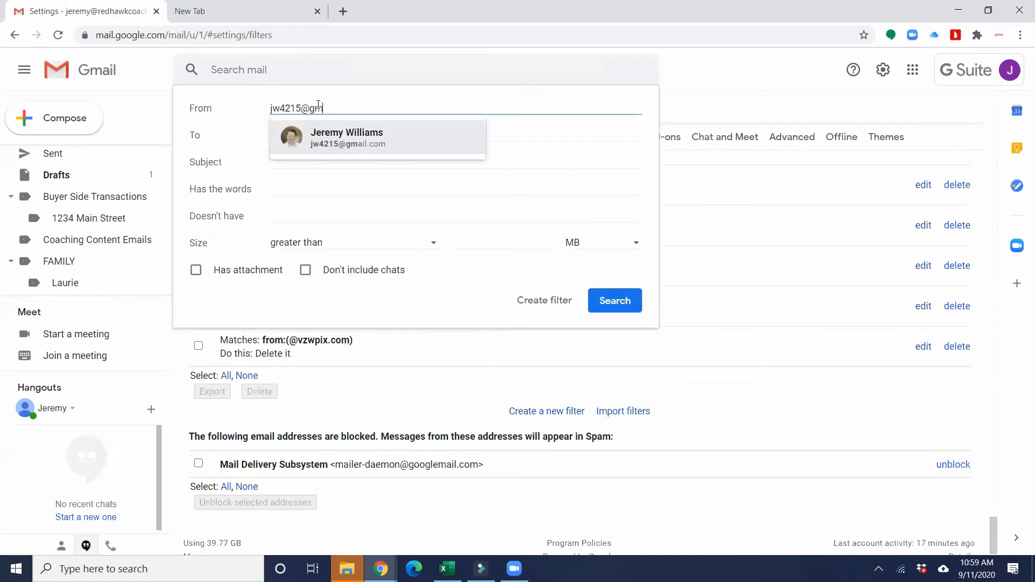
Step: Recreate the filter for the sender's address: star, label Buyer Side Transactions/1234 Main Street, include 8 existing conversations
left_click(521, 301)
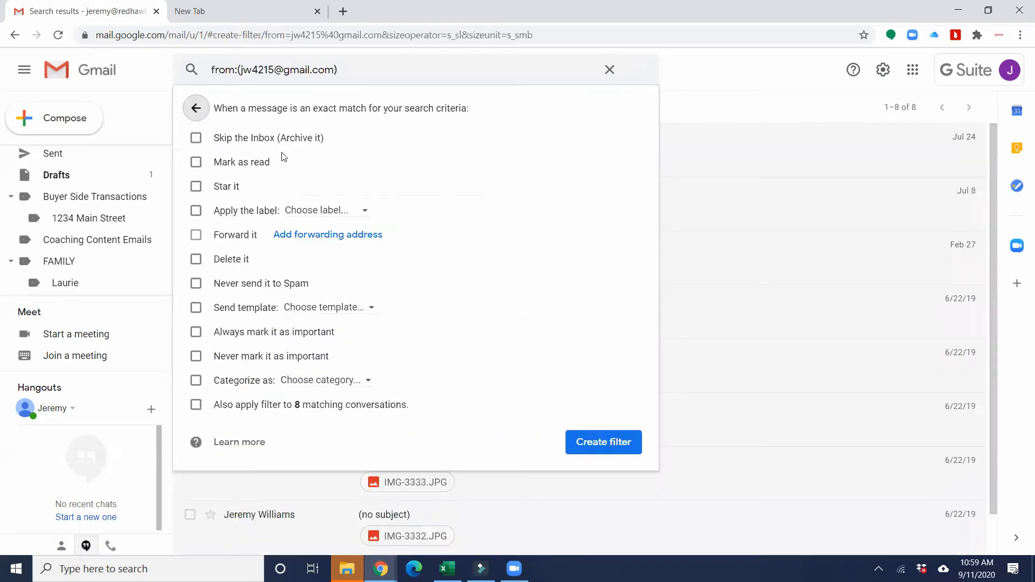
left_click(196, 186)
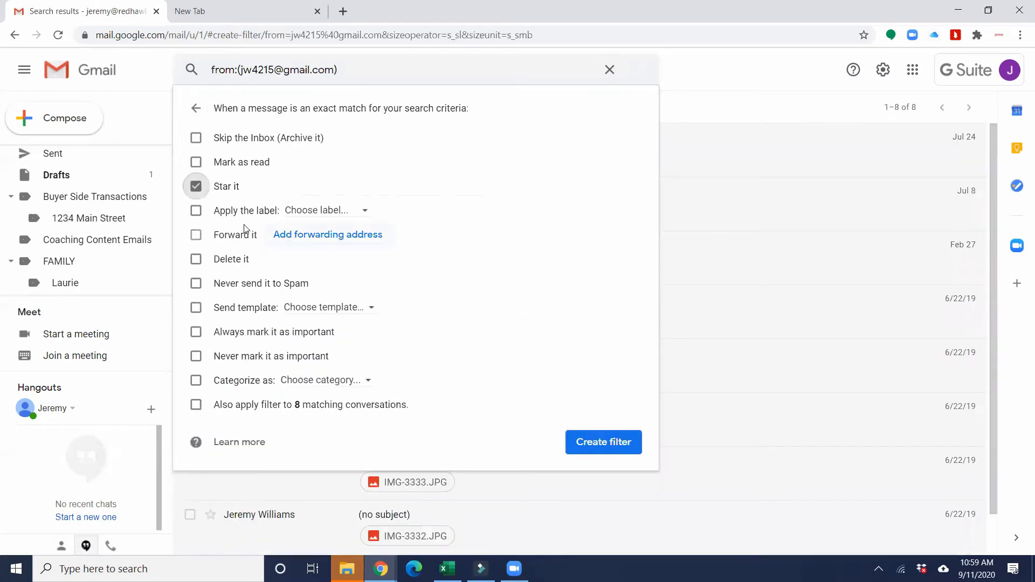
left_click(196, 210)
left_click(315, 215)
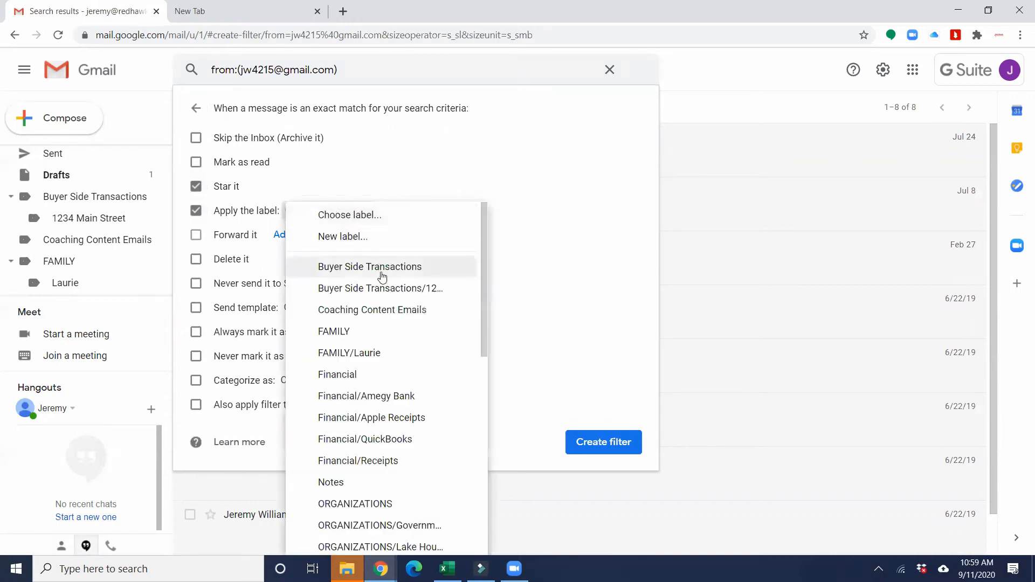
left_click(385, 289)
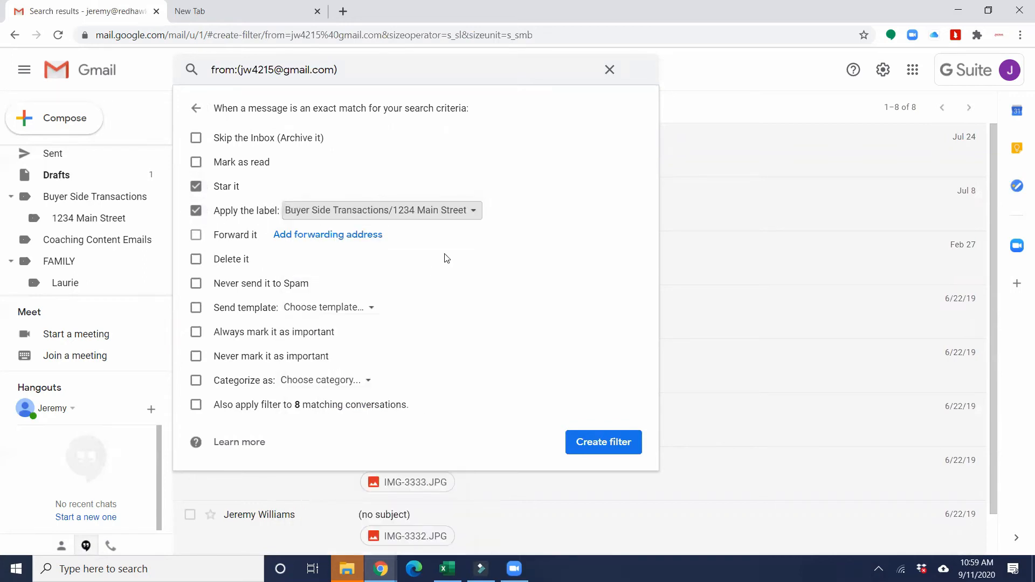
left_click(198, 404)
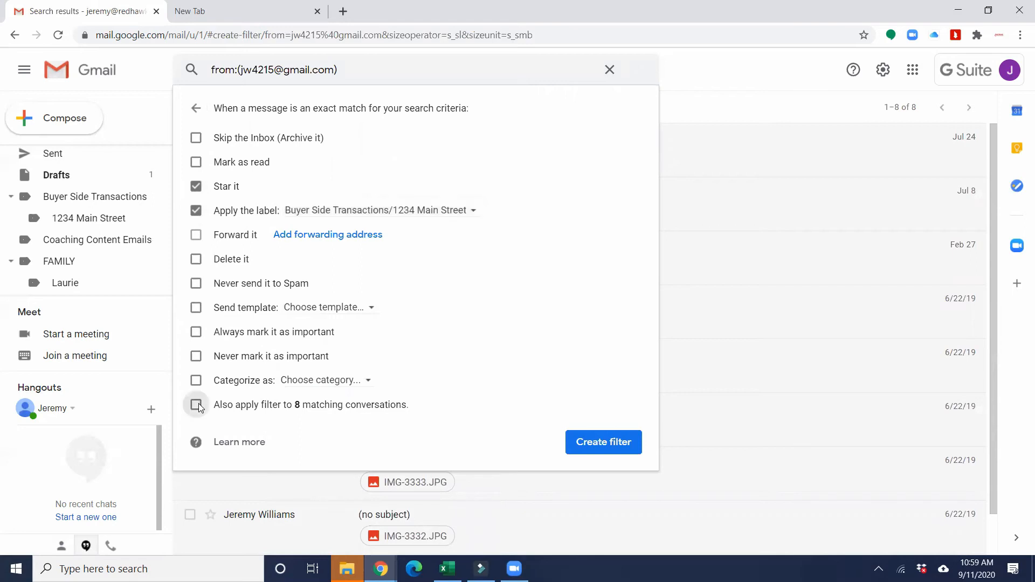
left_click(605, 442)
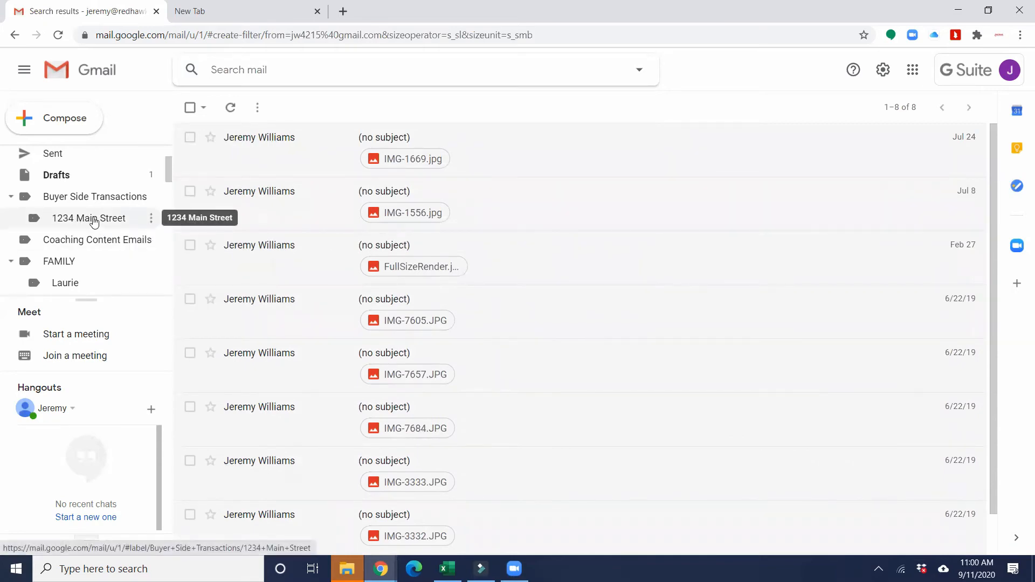
left_click(89, 220)
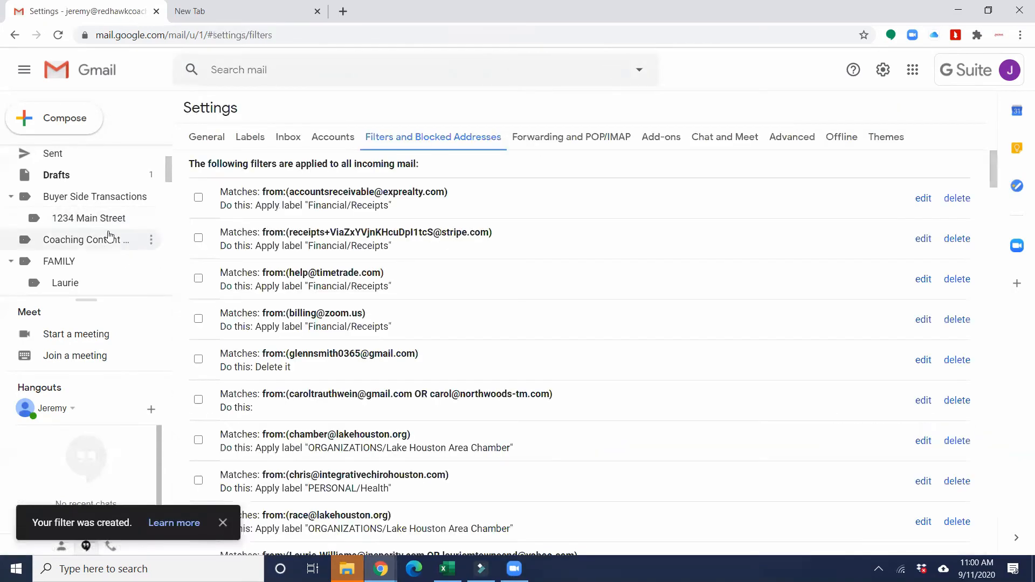
Step: Open the 1234 Main Street label and reload to show the sender's 8 starred conversations
left_click(126, 213)
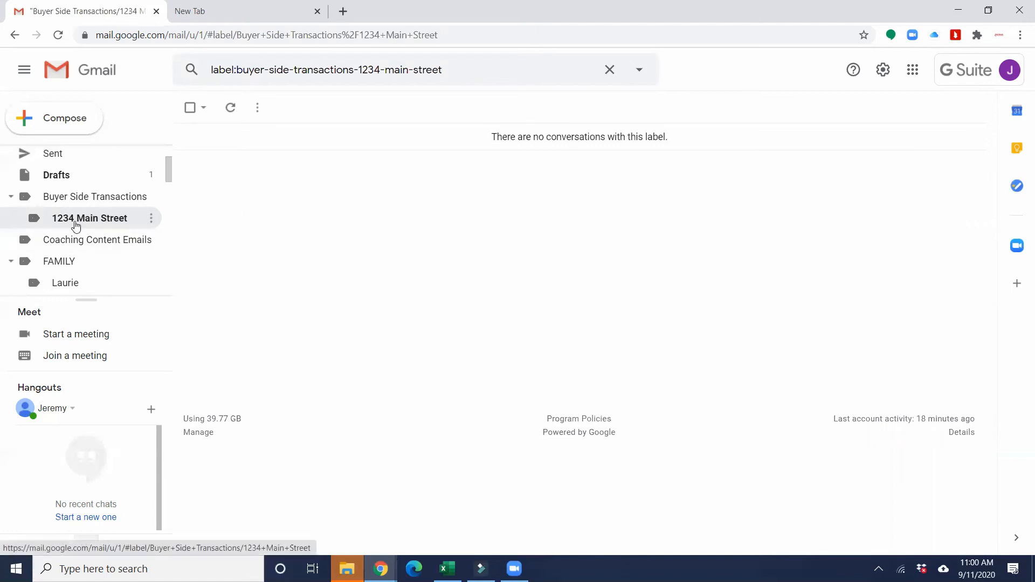
left_click(60, 35)
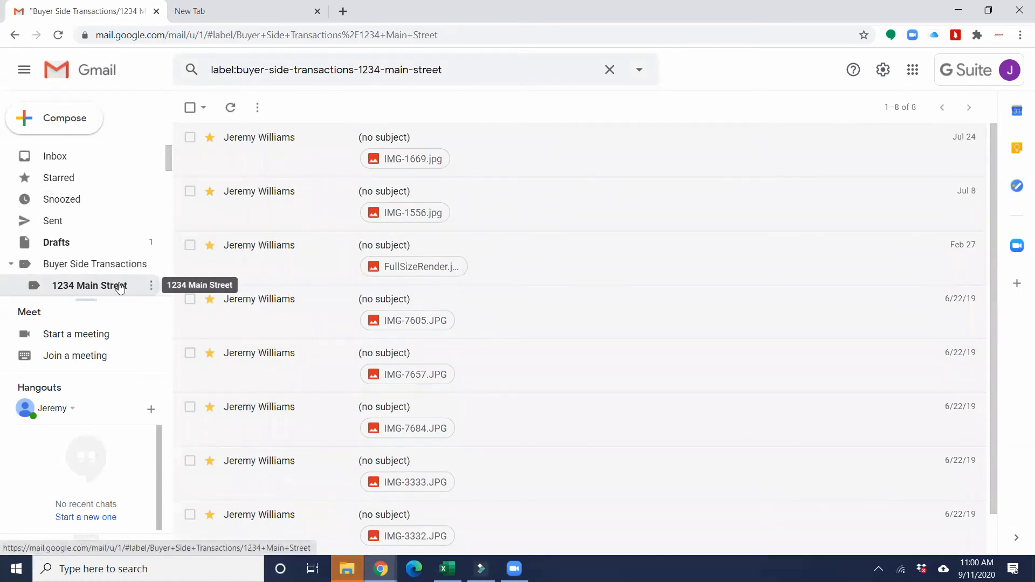
Step: Go back to the Inbox, now empty with no new mail
left_click(52, 163)
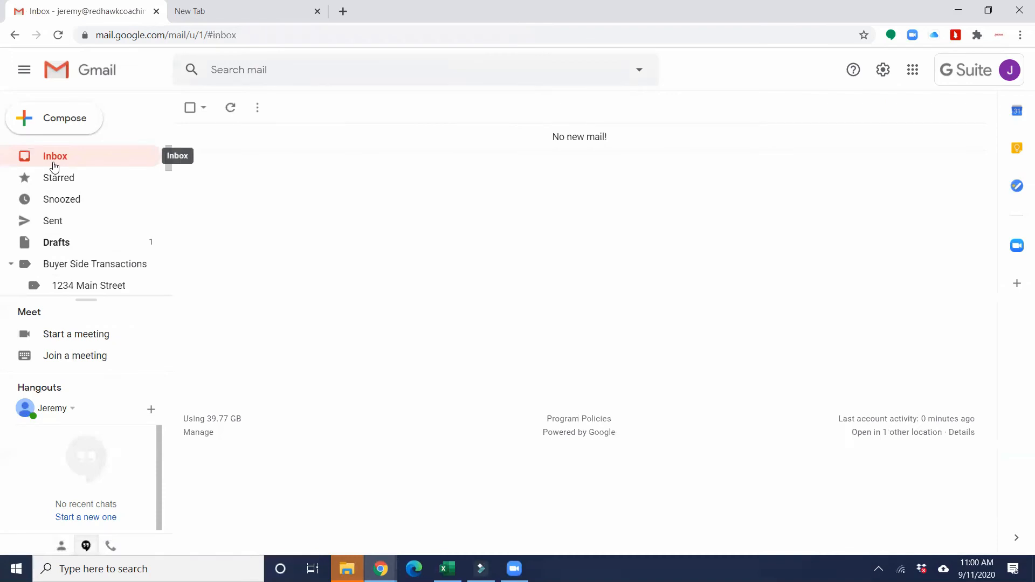